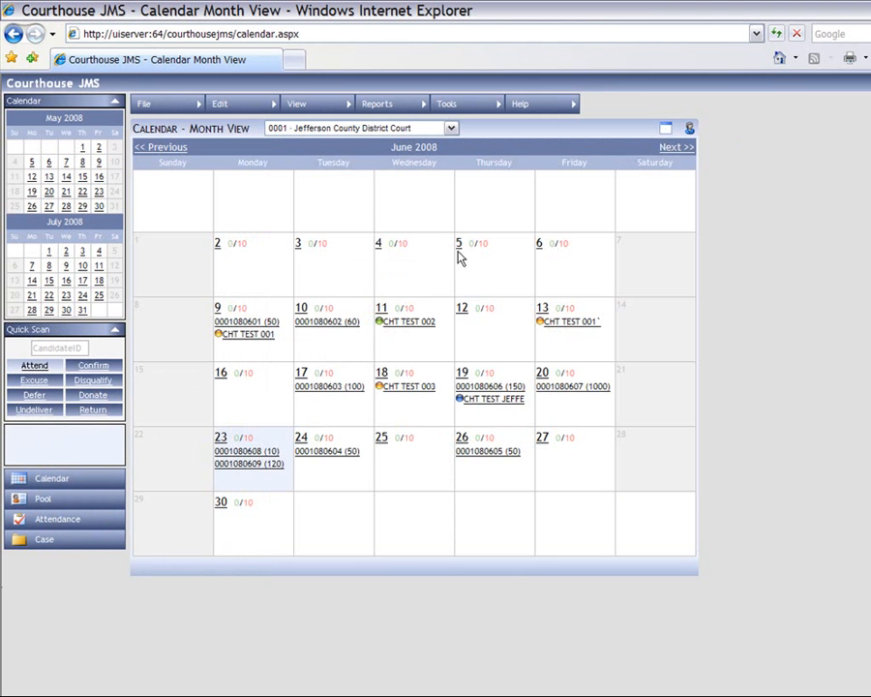
- Run a Quick Search for the juror candidate by 'Last, First' name
click(296, 104)
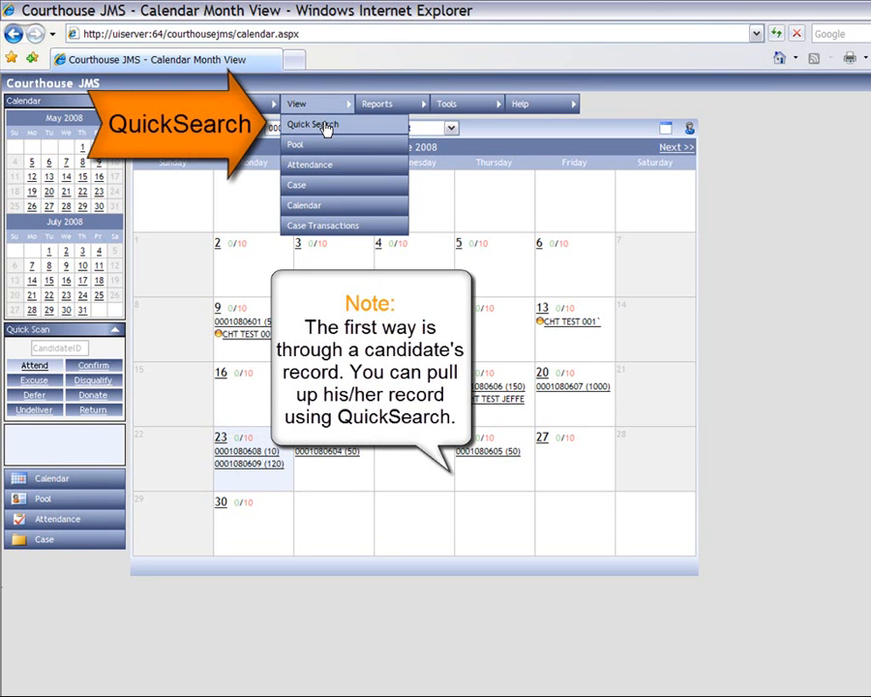
click(326, 127)
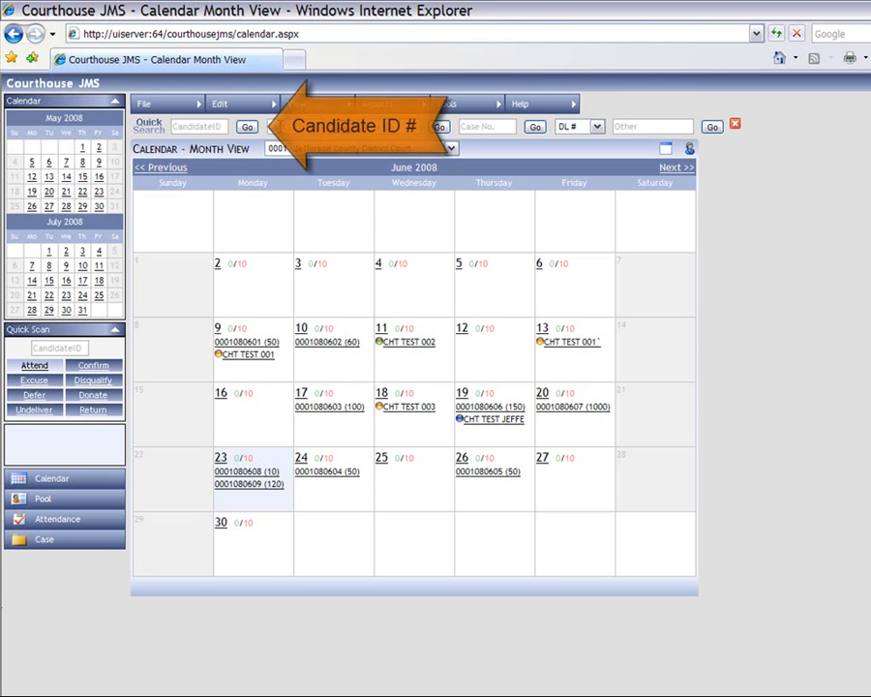
click(206, 127)
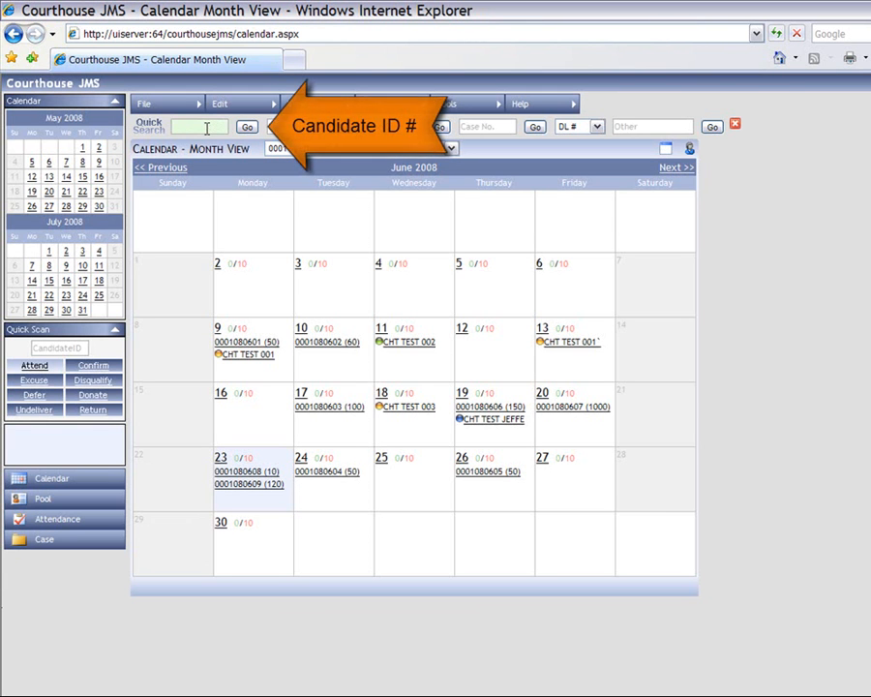
click(283, 126)
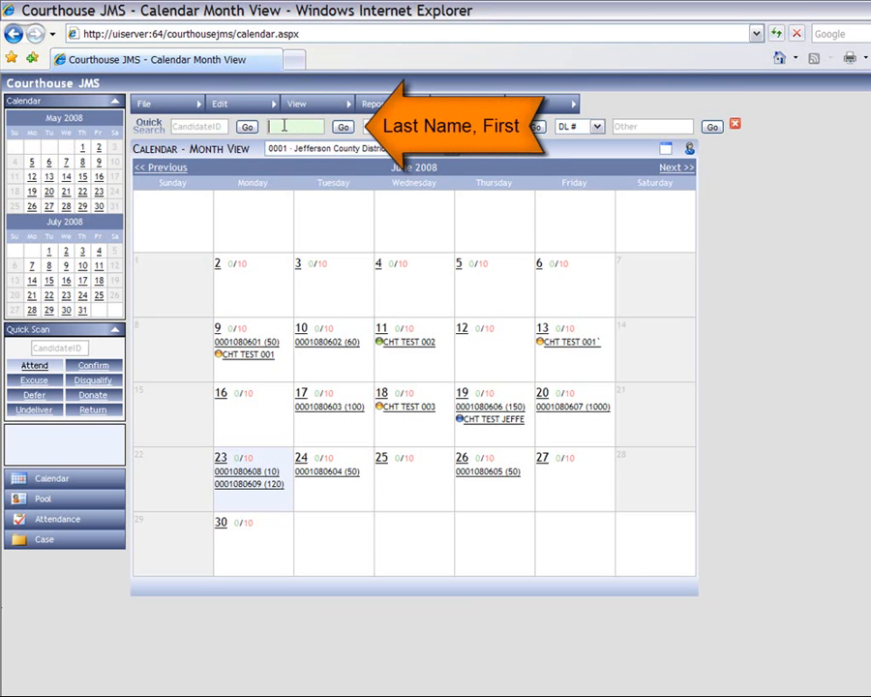
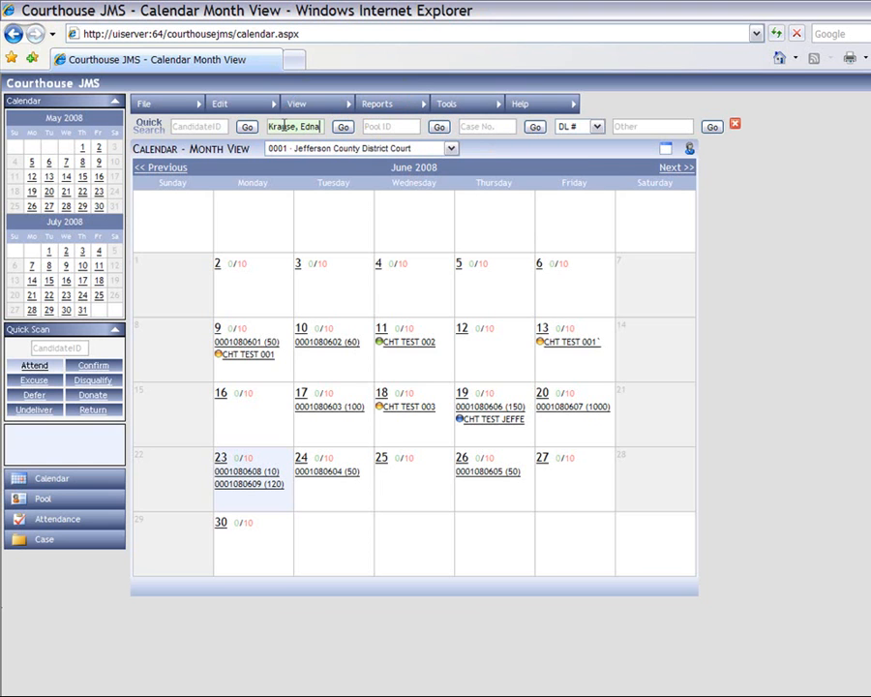
key(Return)
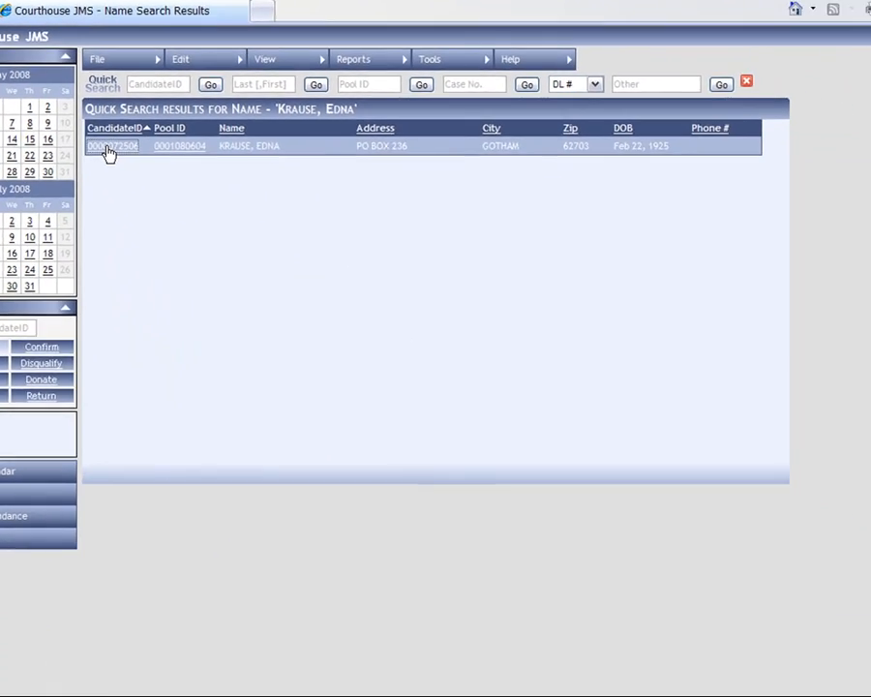
- Open the matched candidate's record and its Finance history of four attendances, Jun 18–23, 2008
click(123, 177)
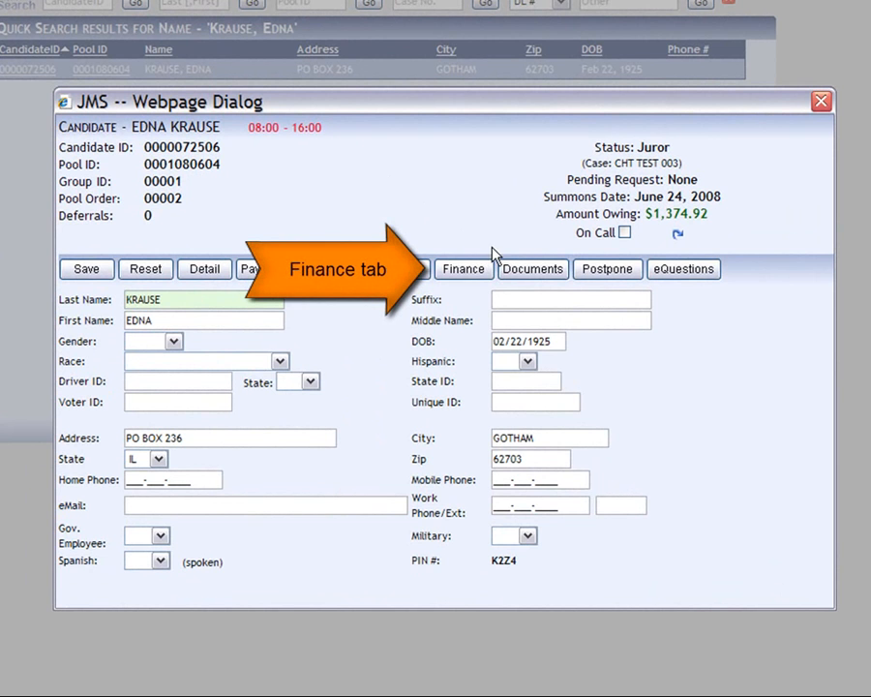
click(468, 273)
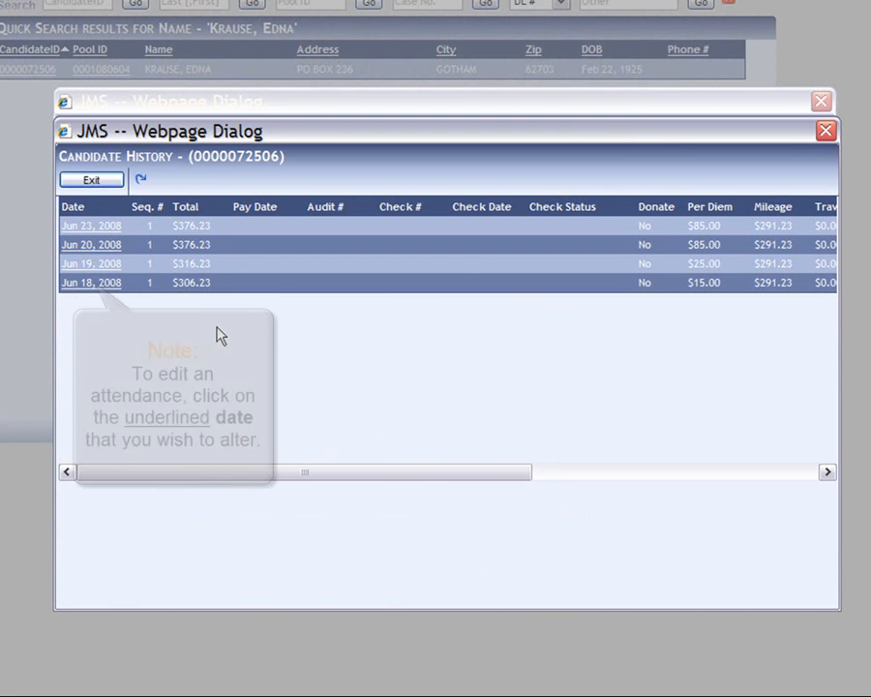
- Save a $10.00 per diem credit on the Jun 18, 2008 attendance
click(96, 286)
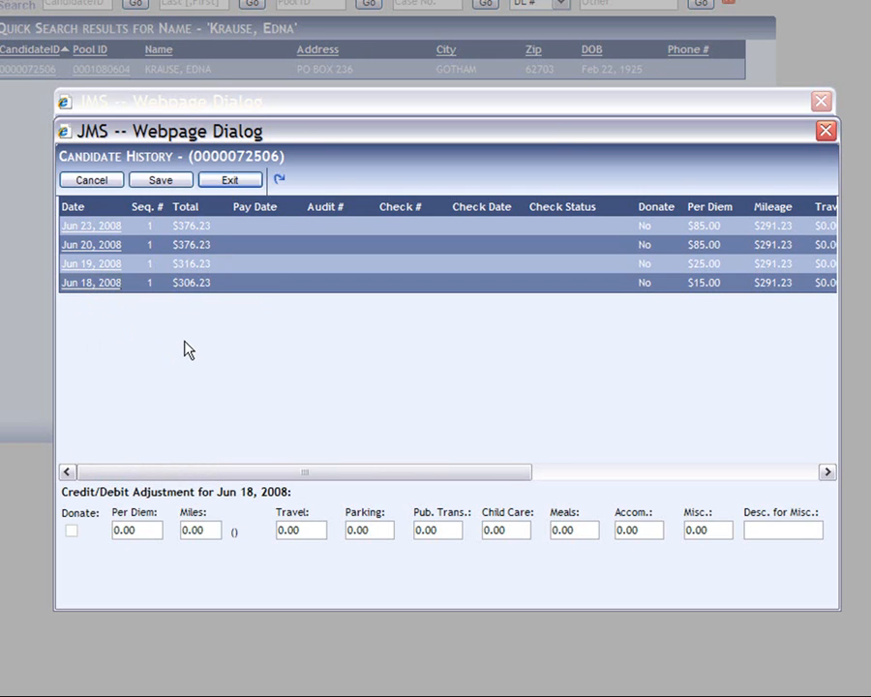
click(121, 527)
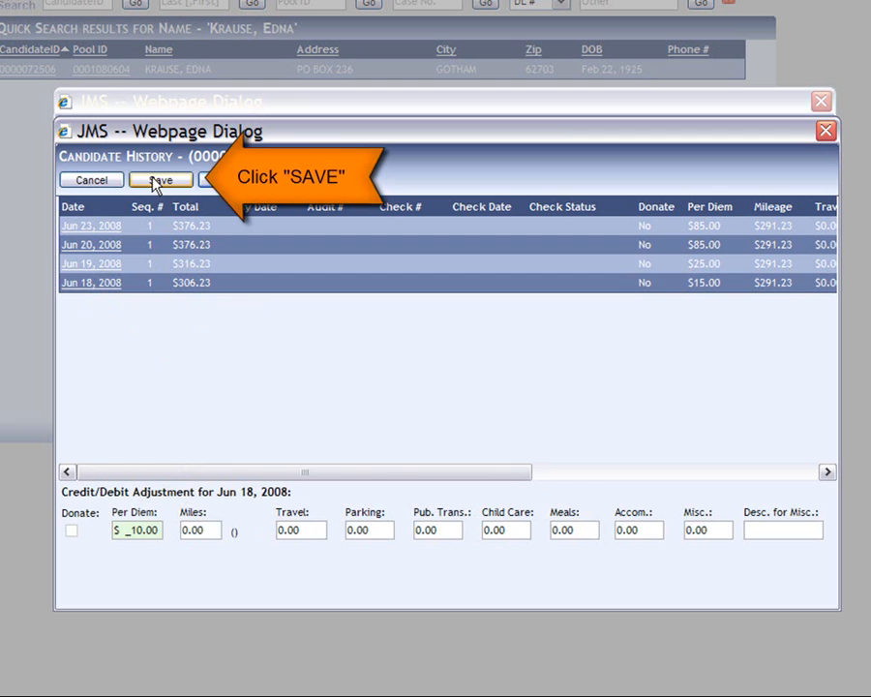
click(155, 182)
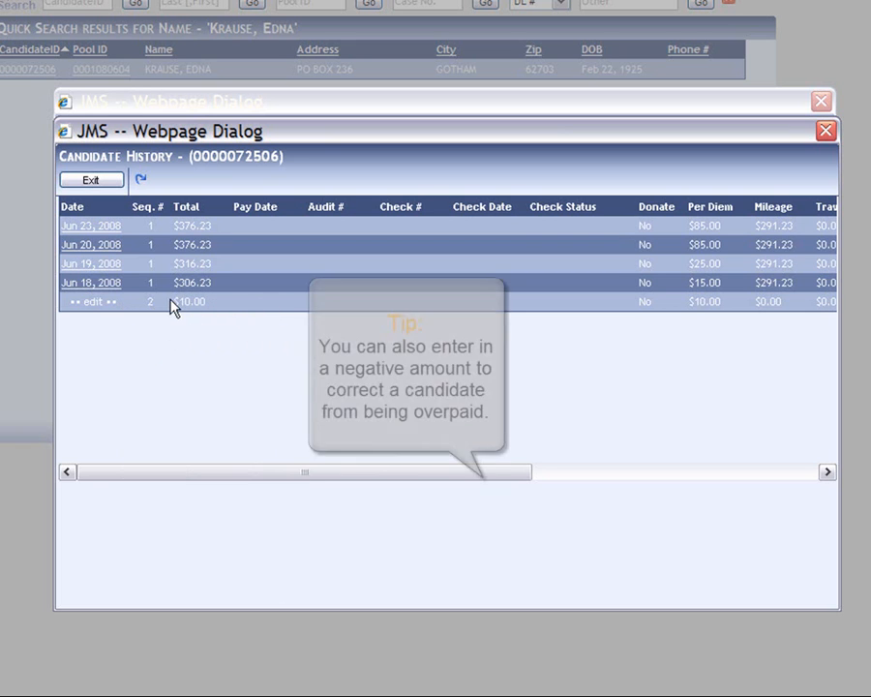
click(90, 265)
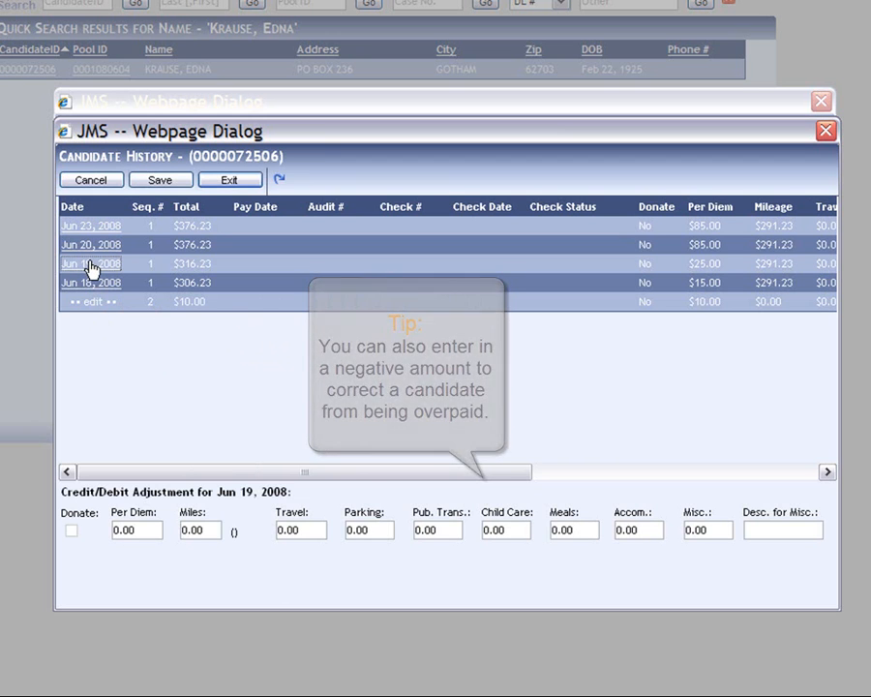
- Save a -$10.00 per diem debit on the Jun 19, 2008 attendance
click(115, 529)
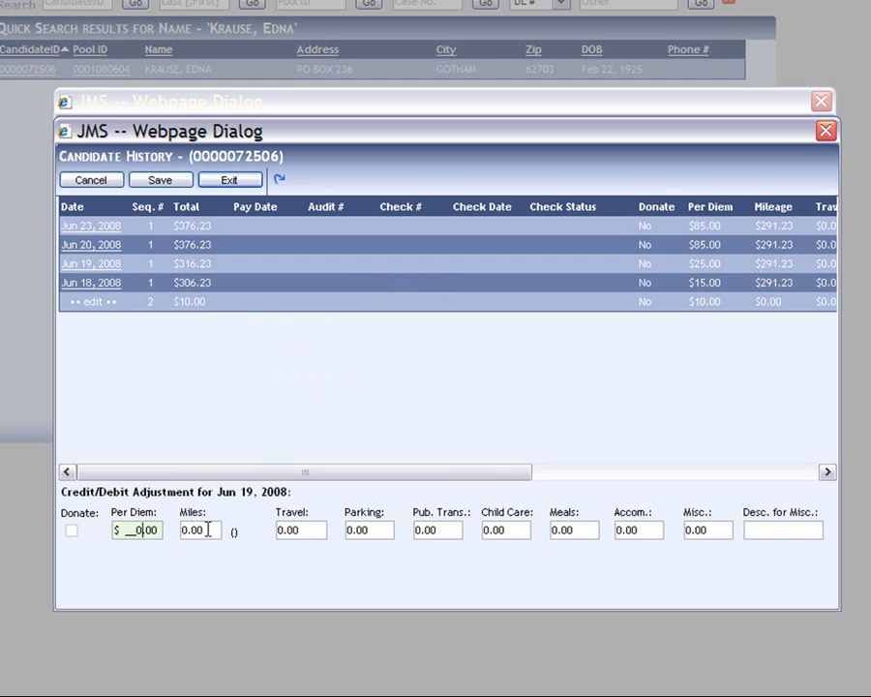
text(-)
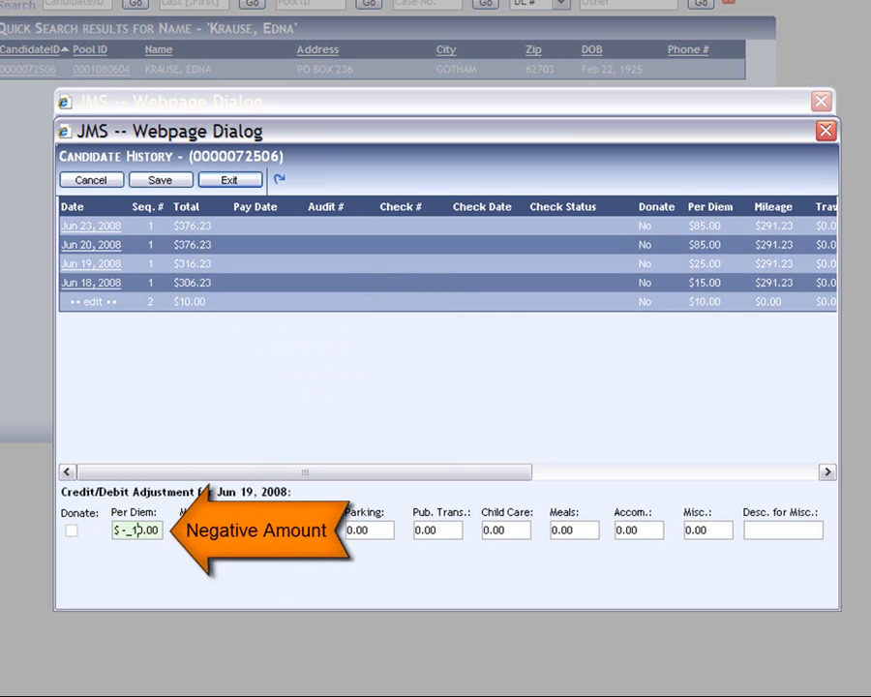
click(159, 180)
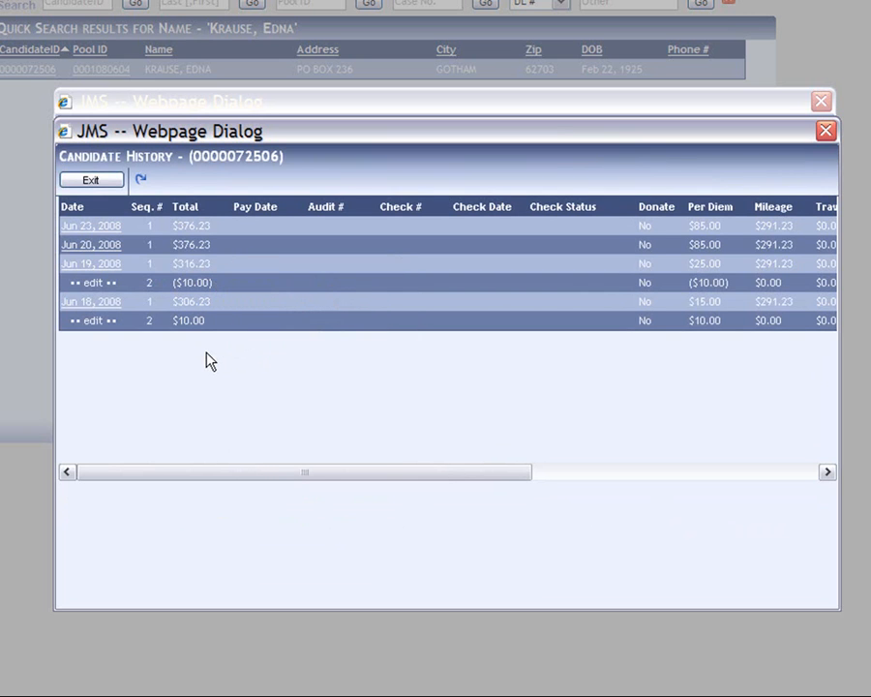
click(102, 248)
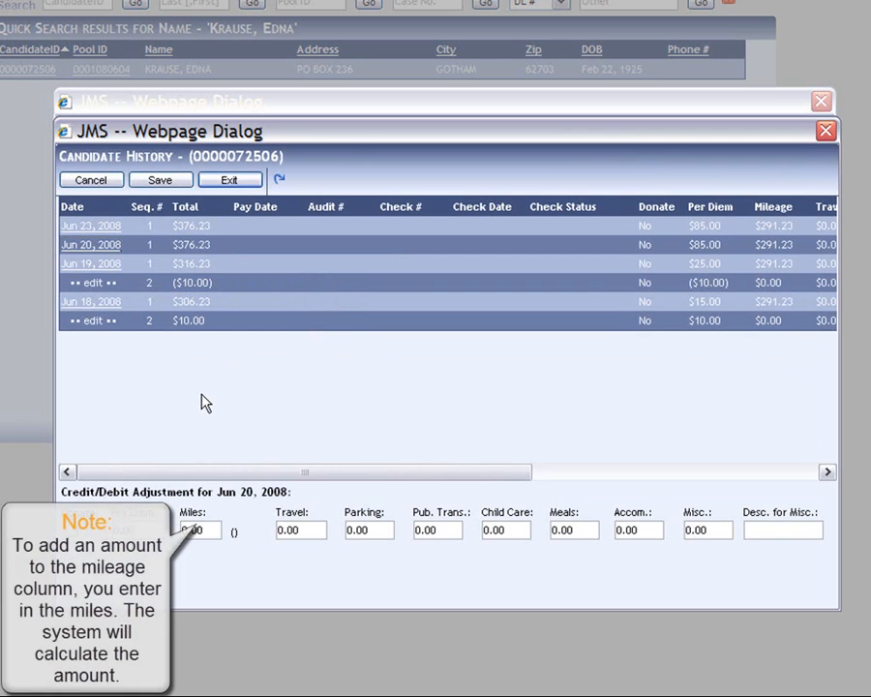
- Enter 5.62 miles for Jun 20, 2008, saving a $2.81 mileage adjustment
click(191, 526)
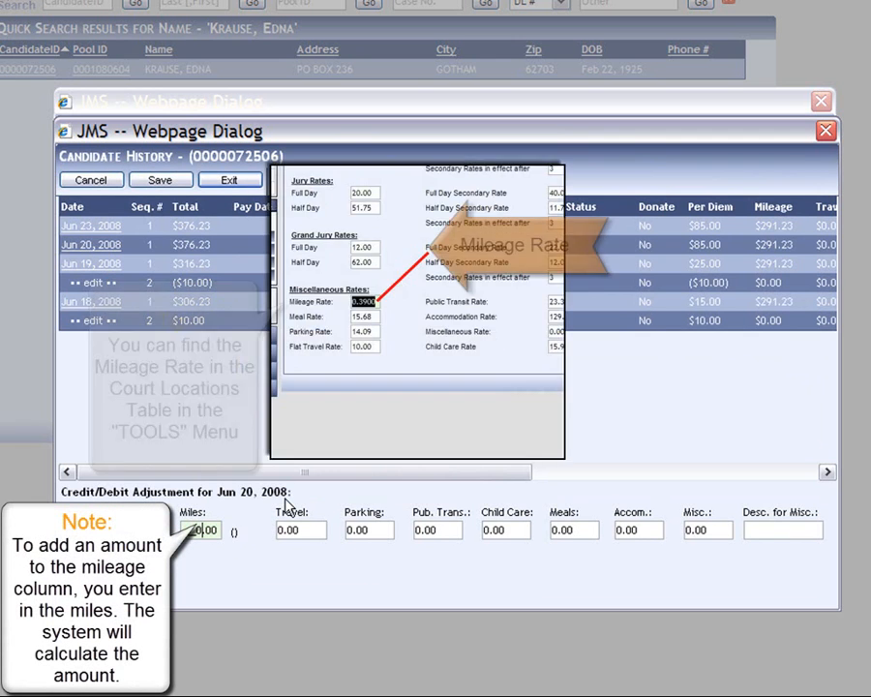
text(5.62)
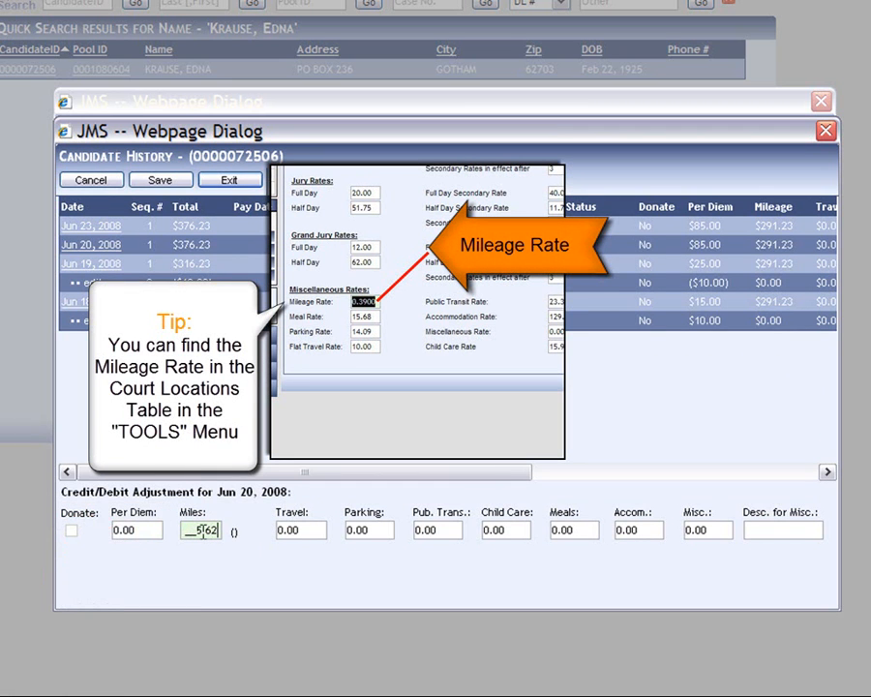
click(169, 184)
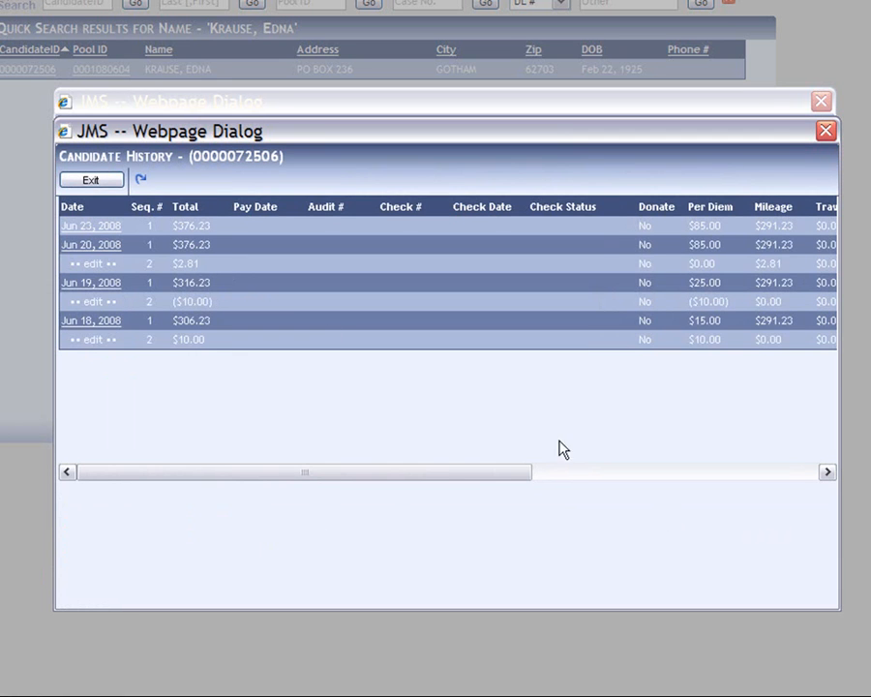
drag(459, 473, 515, 470)
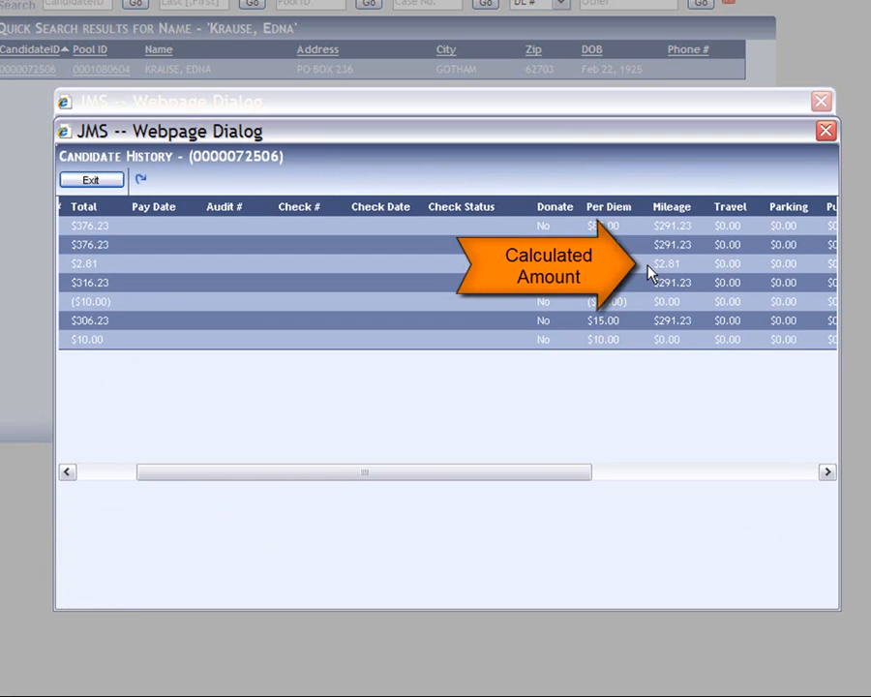
drag(576, 481, 488, 491)
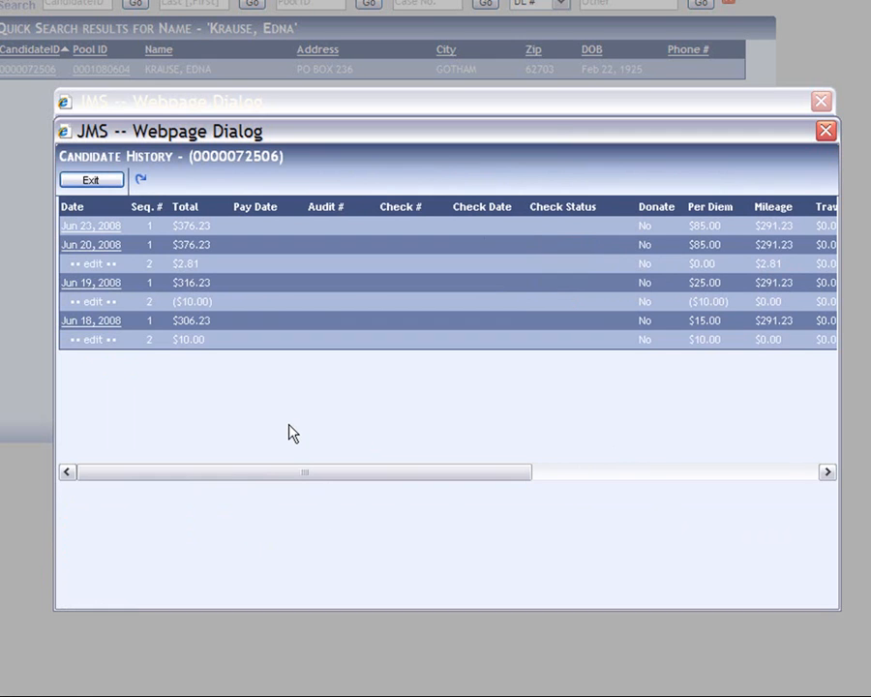
- Close the candidate's history and record, then go to Edit > Attendance > Edit Attendance
click(89, 182)
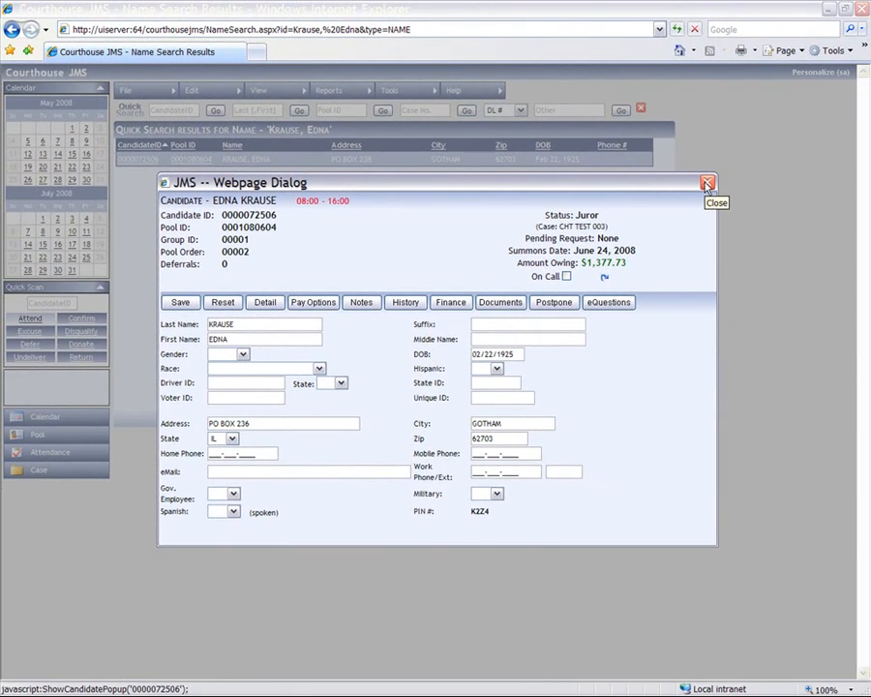
click(706, 184)
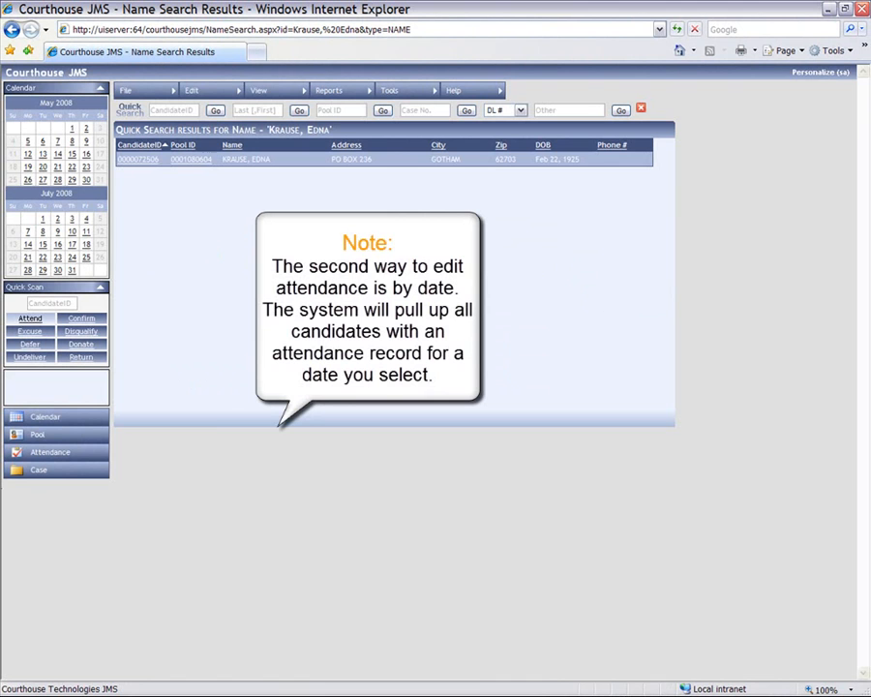
click(217, 92)
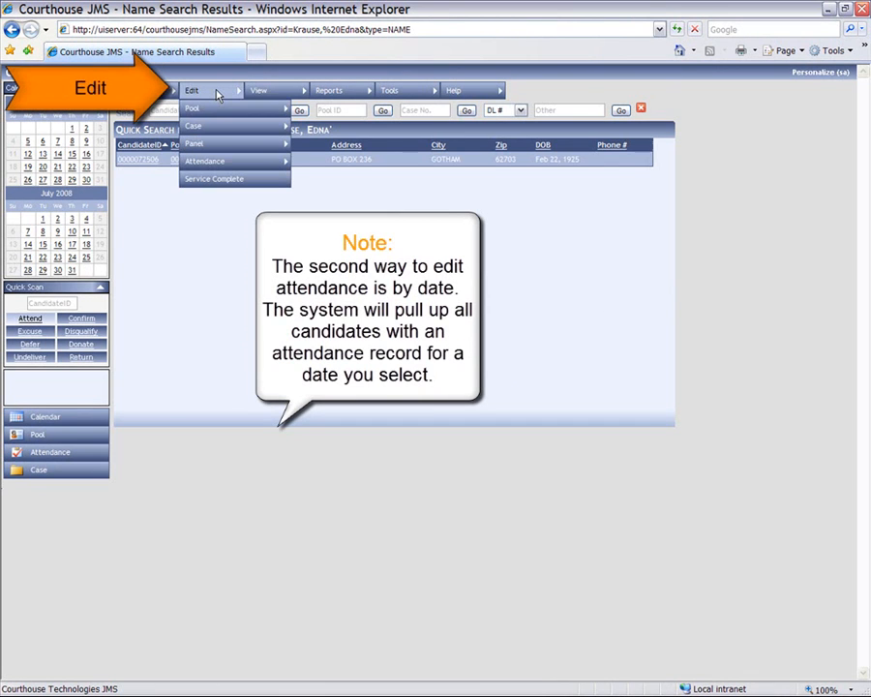
mouse_move(230, 163)
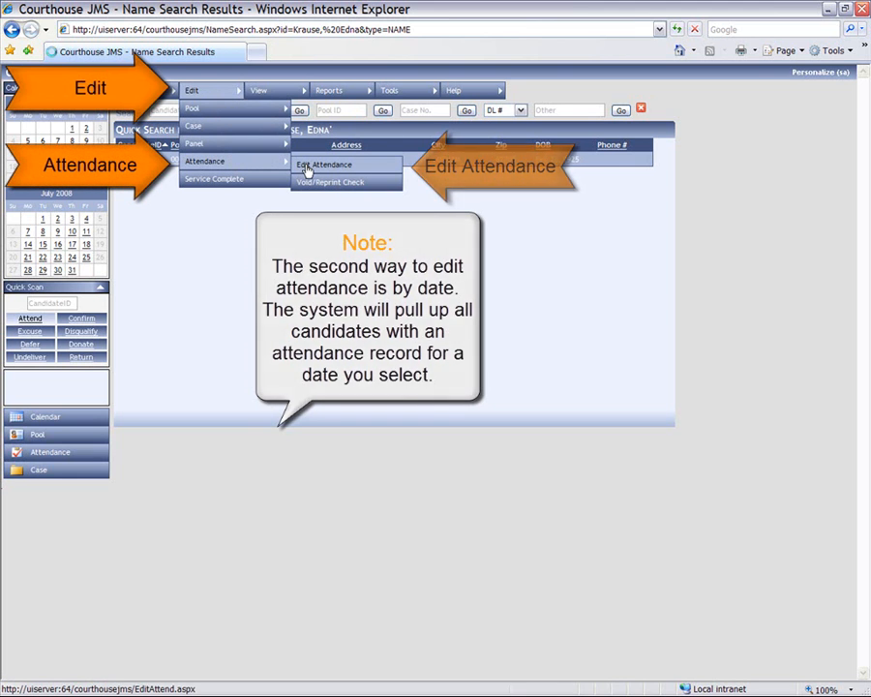
click(307, 168)
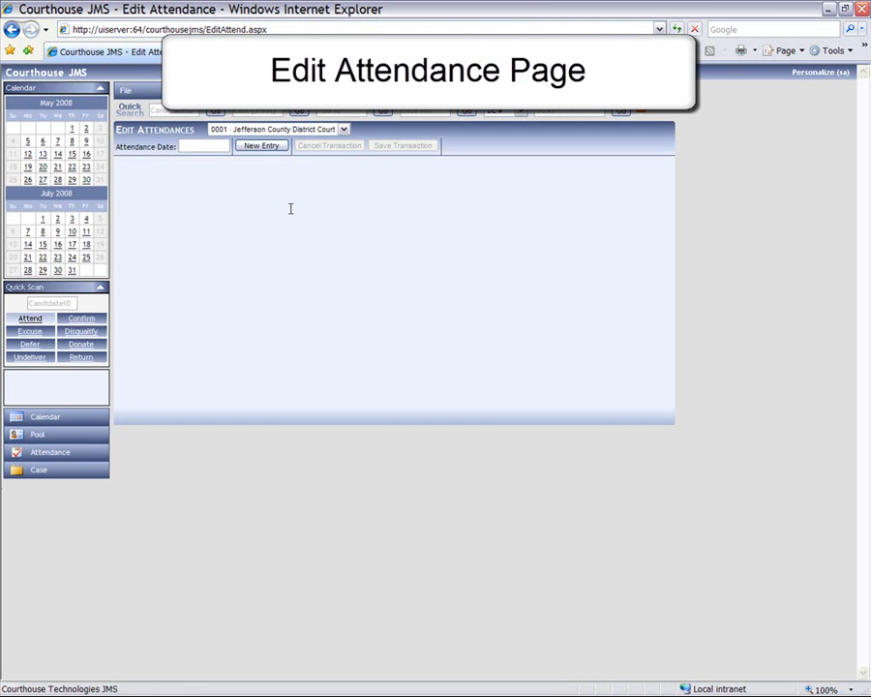
- List 06/23/2008 attendance sorted by name and start an adjustment for the last juror
click(203, 146)
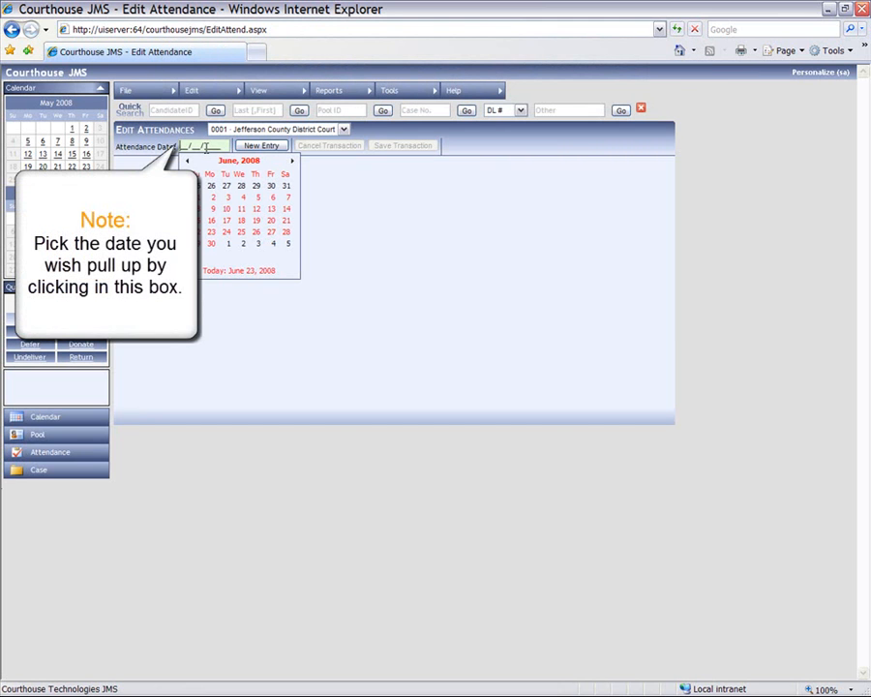
click(213, 235)
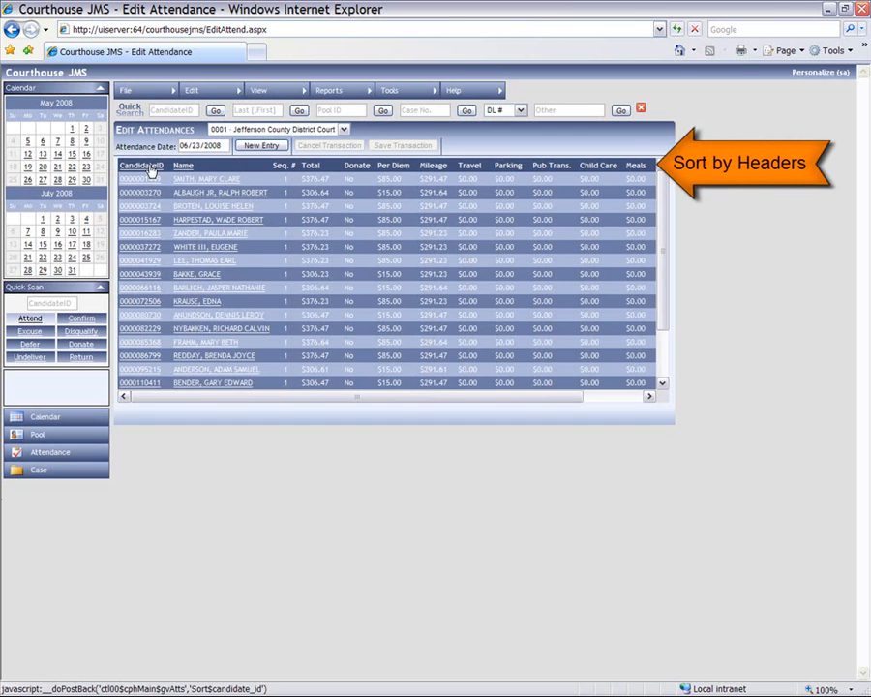
click(183, 166)
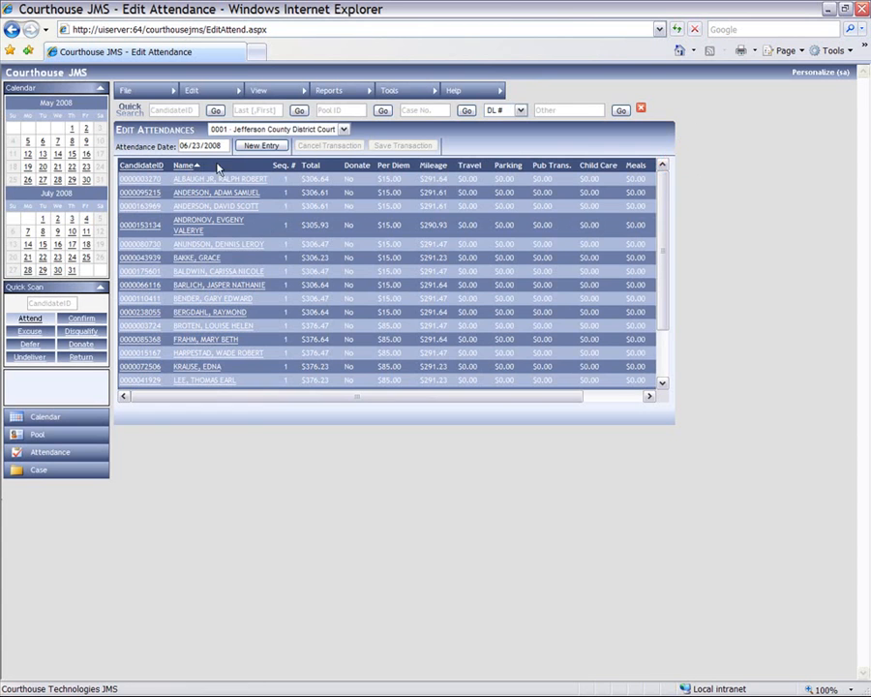
drag(664, 194, 664, 255)
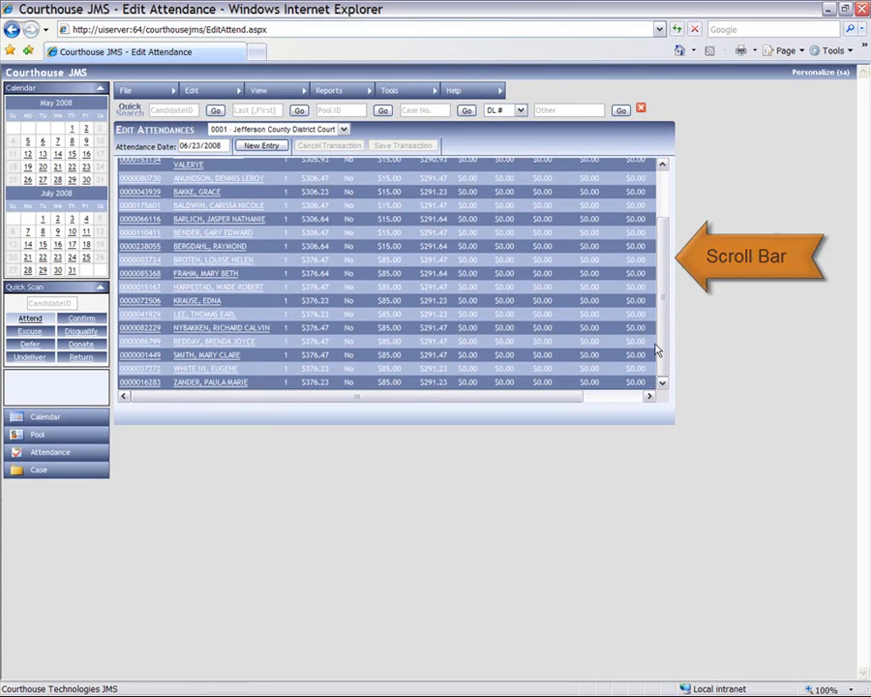
click(145, 383)
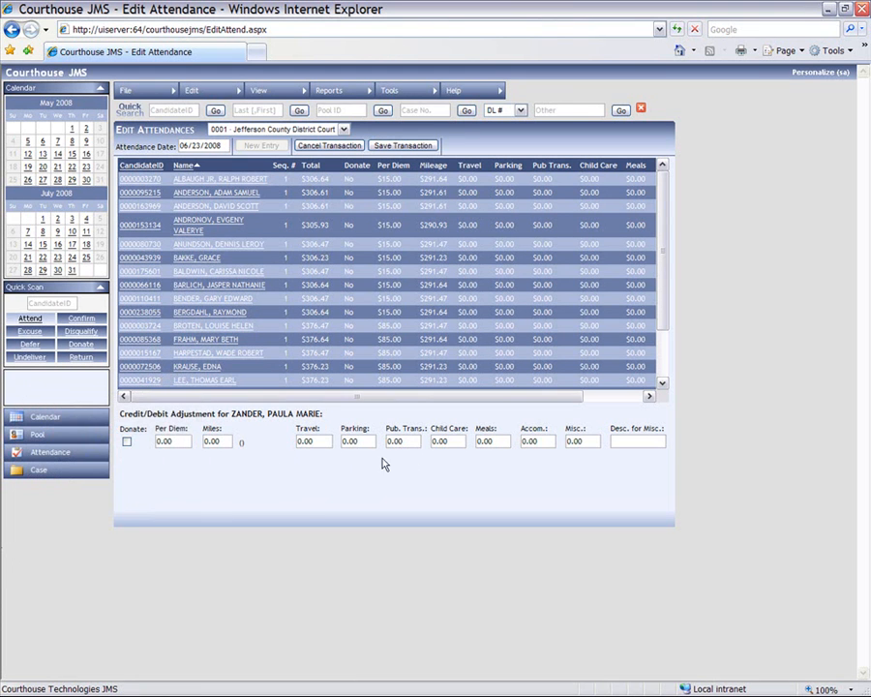
- Save a $10.00 per diem credit on the juror's 06/23/2008 attendance
click(164, 440)
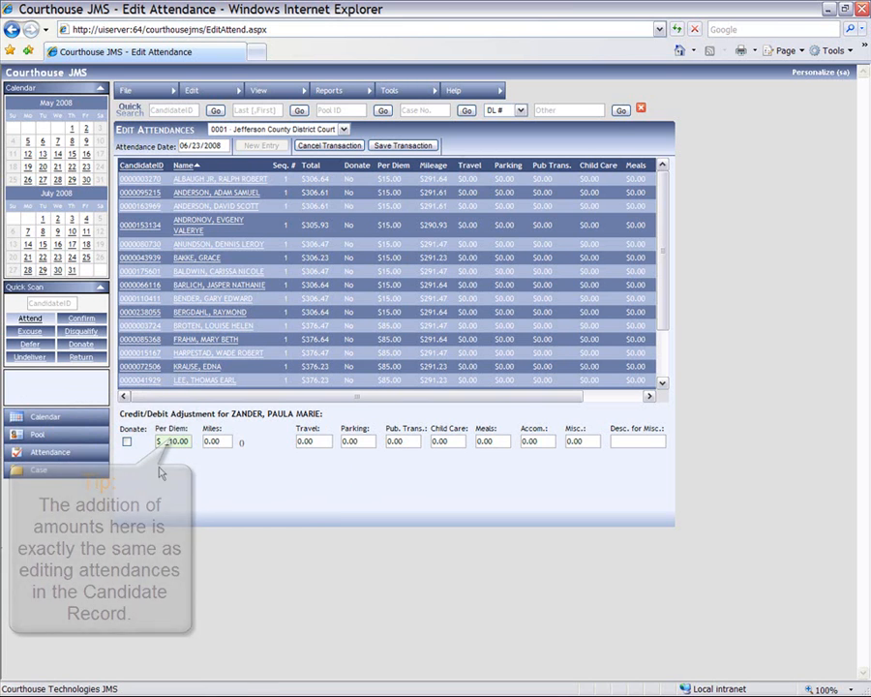
click(407, 147)
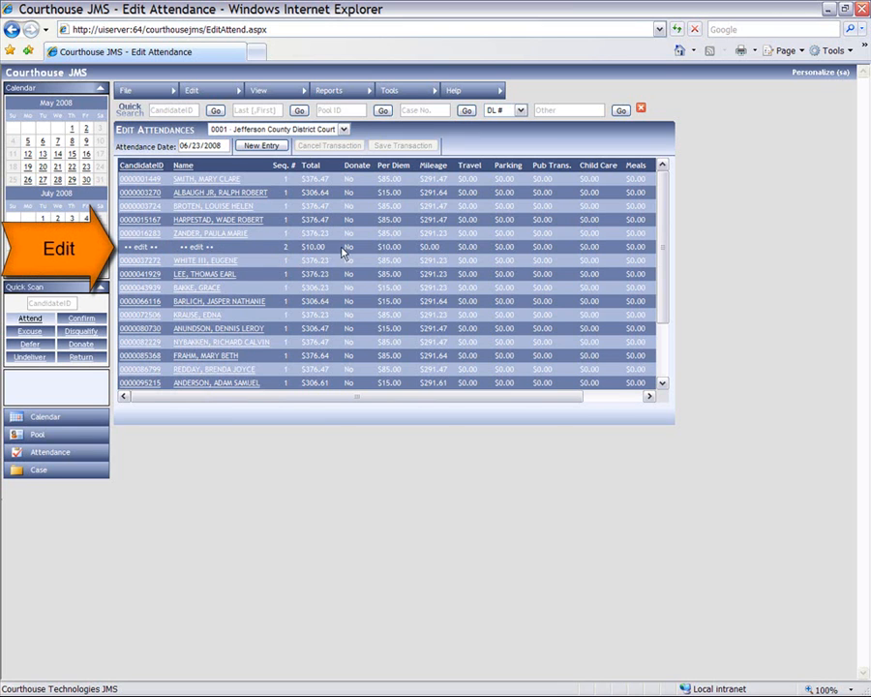
- Save a -$10.00 per diem debit as another adjustment on the same juror's June 23 attendance
click(219, 236)
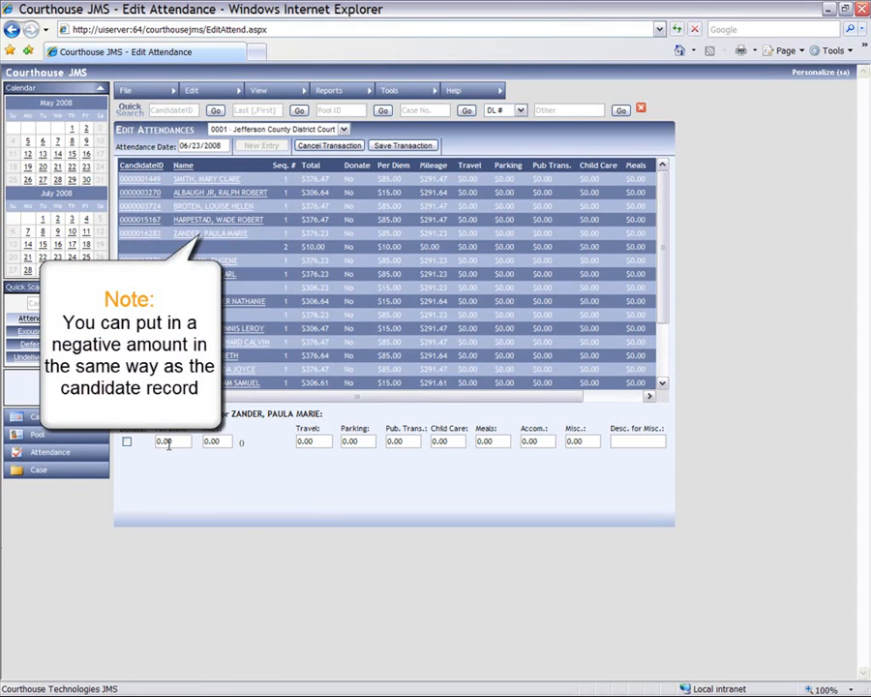
click(174, 440)
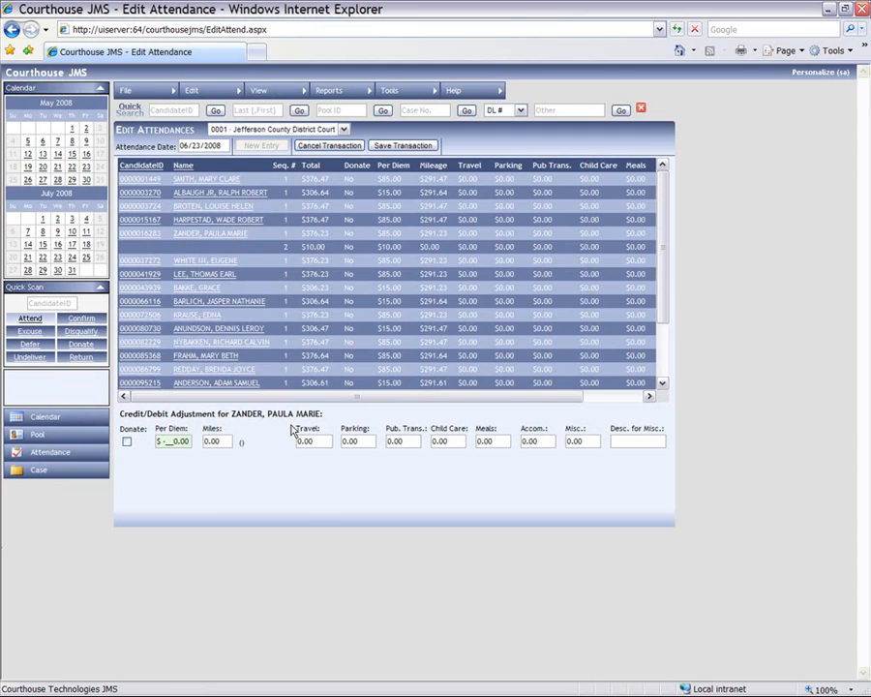
text(1)
click(407, 147)
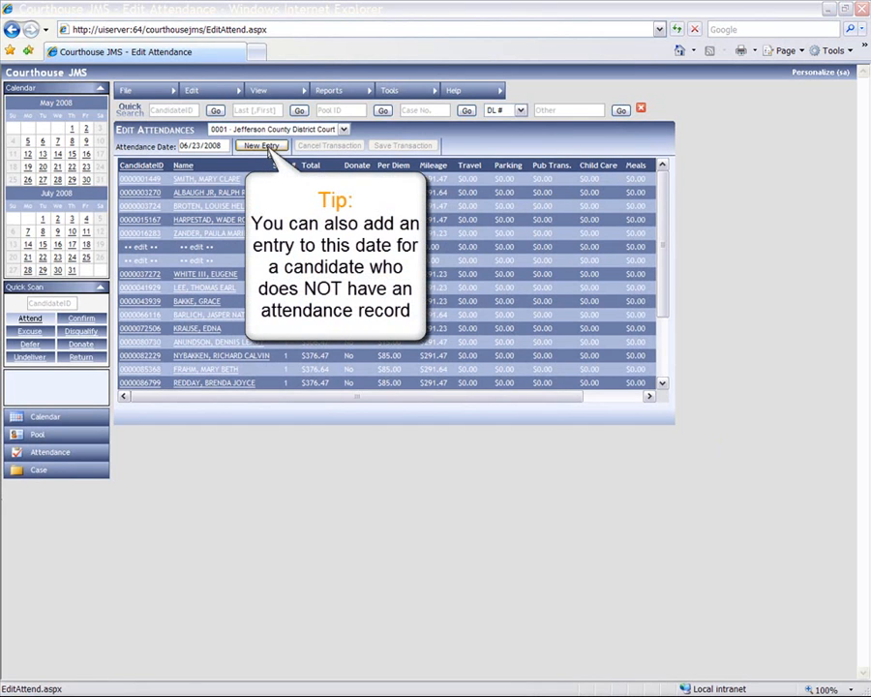
- Create a new June 23 attendance entry with a 10.00 per diem, entering the candidate's ID
click(267, 148)
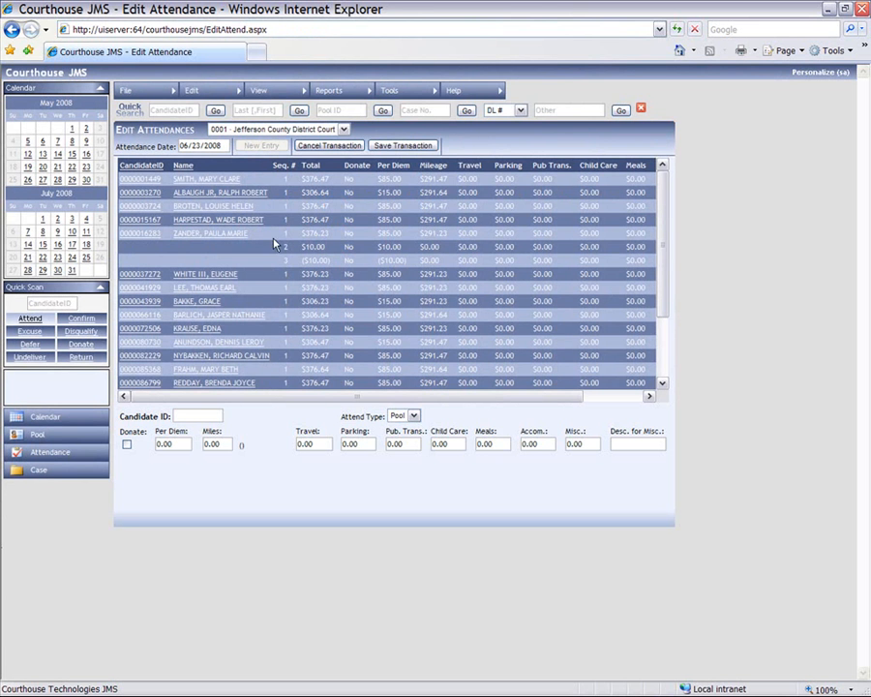
click(218, 416)
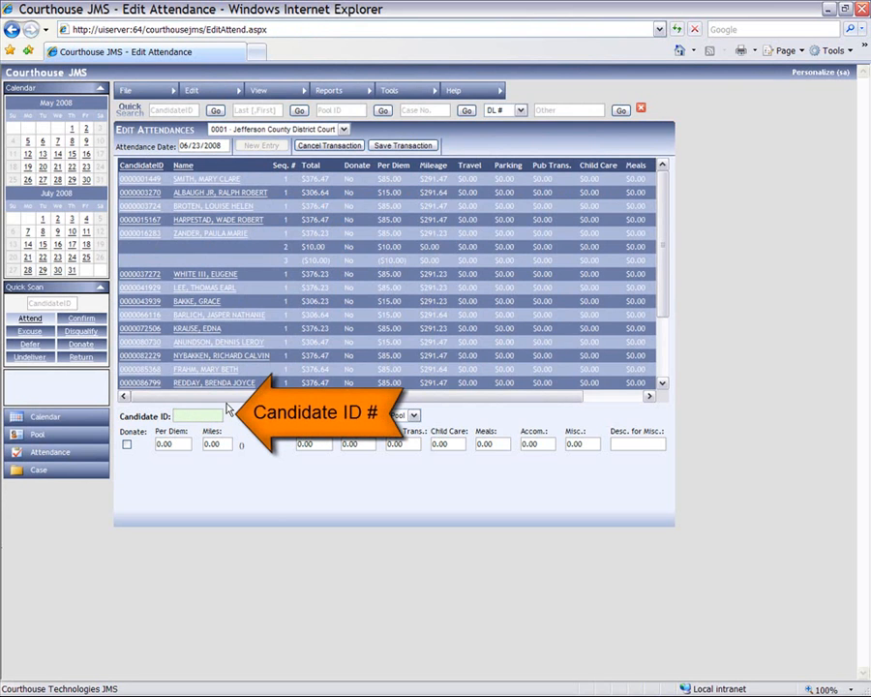
click(160, 445)
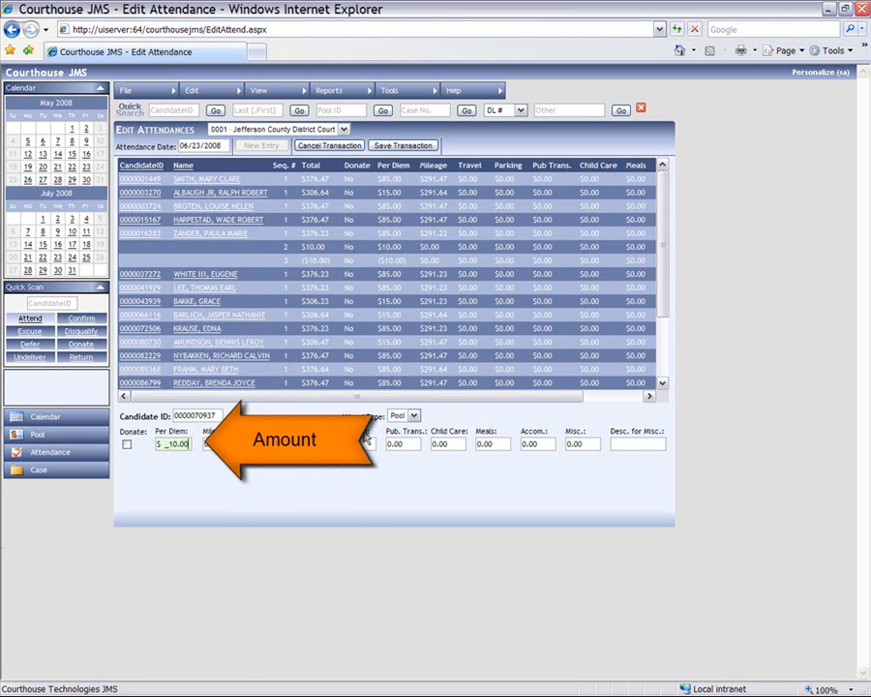
click(416, 146)
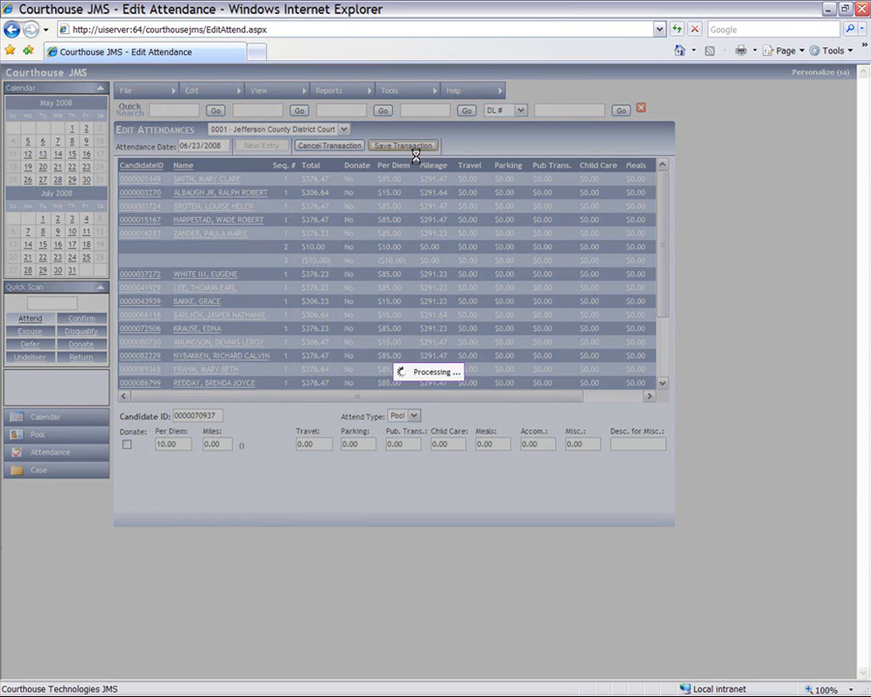